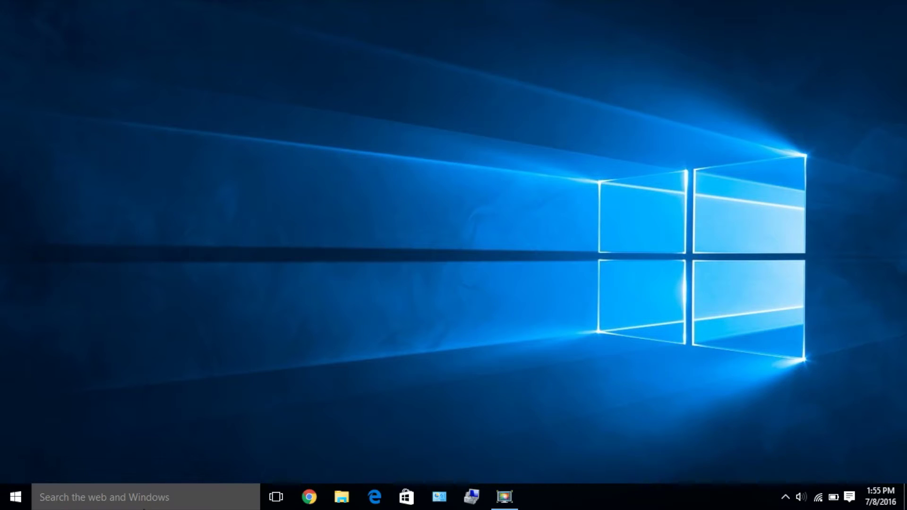
Search for 'bitlocker', dismiss the results, and bring up the Start menu.
{"action": "left_click", "coordinate": [145, 505]}
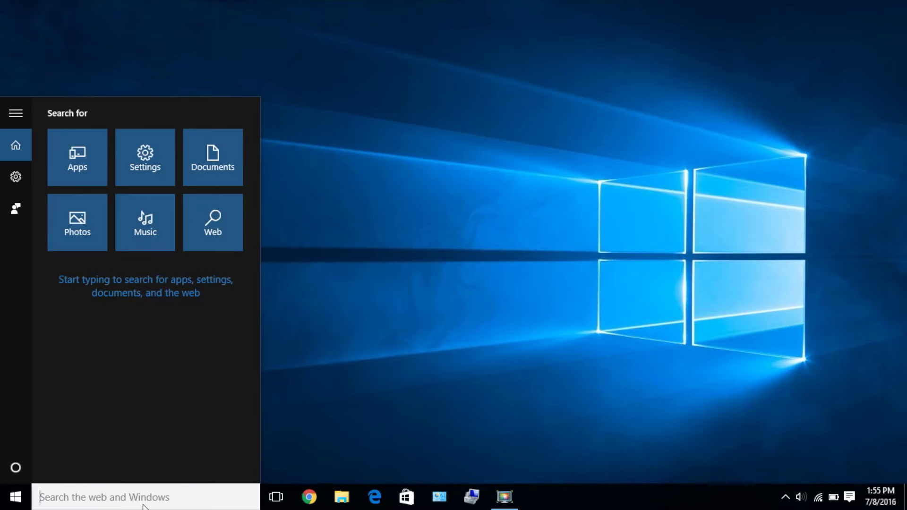
{"action": "type", "text": "bitlocke"}
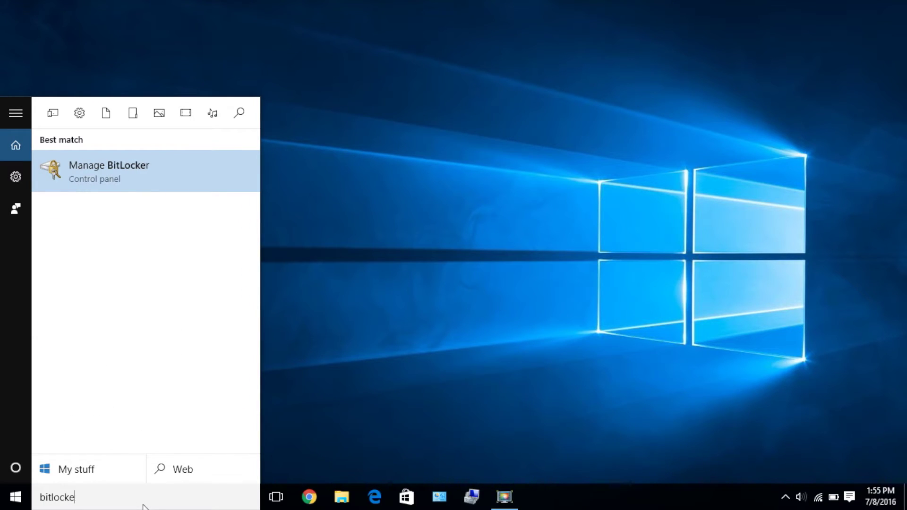
{"action": "type", "text": "r"}
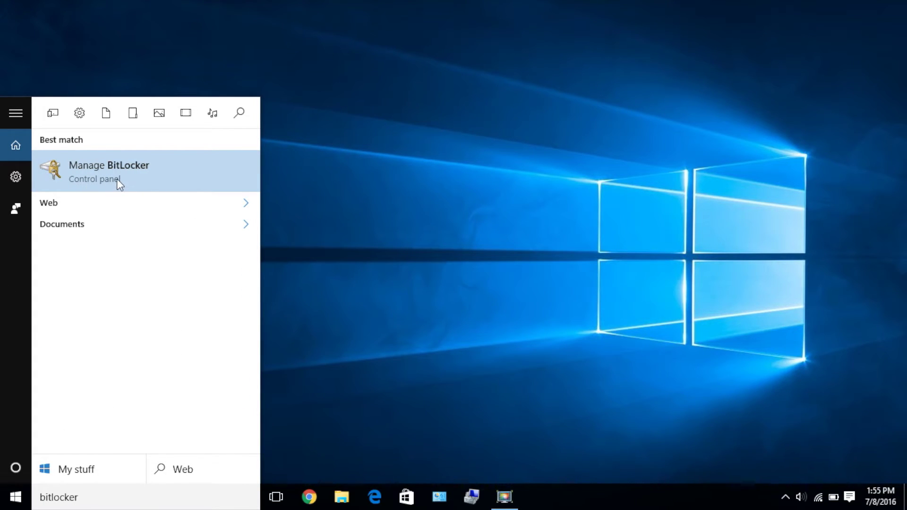
{"action": "left_click", "coordinate": [426, 160]}
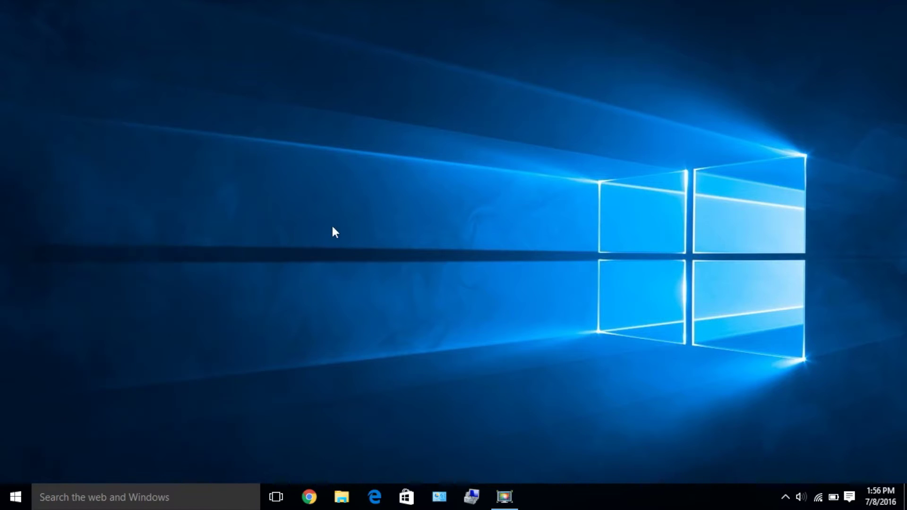
{"action": "left_click", "coordinate": [16, 497]}
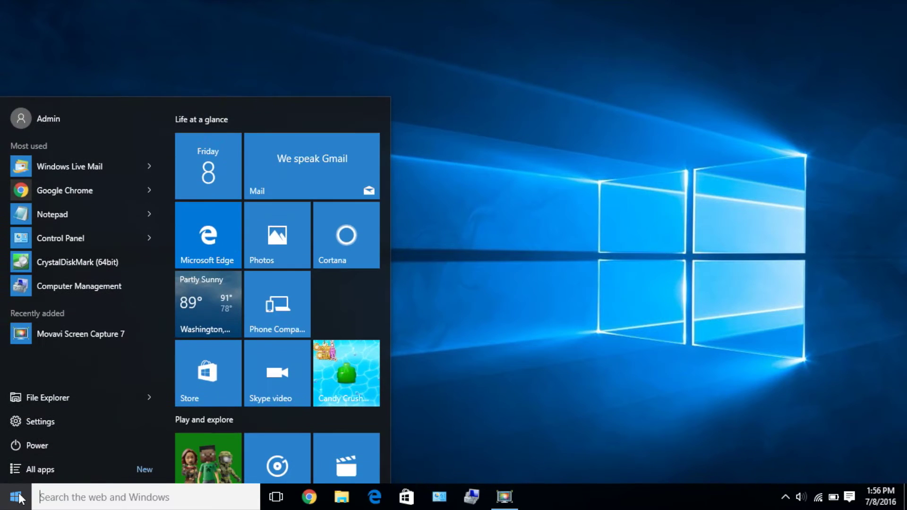
Go from Control Panel through System and Security to Manage BitLocker.
{"action": "left_click", "coordinate": [92, 238]}
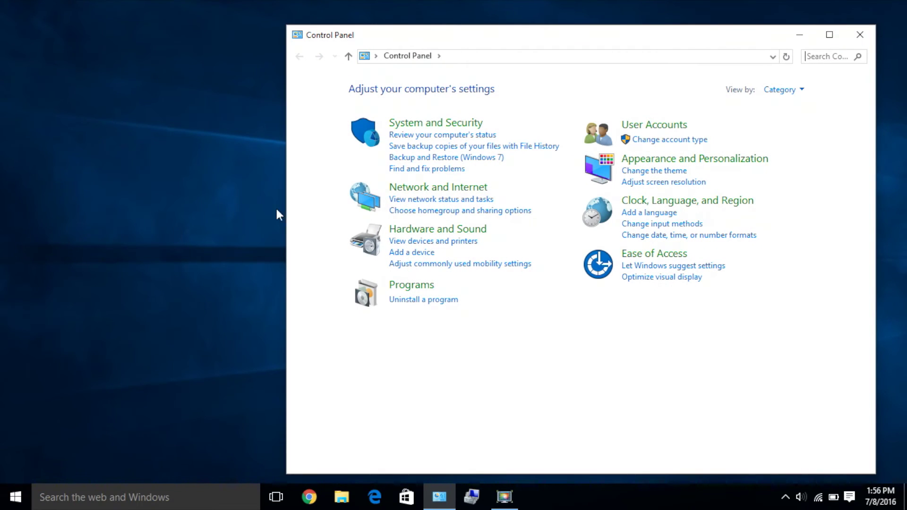
{"action": "left_click", "coordinate": [451, 122]}
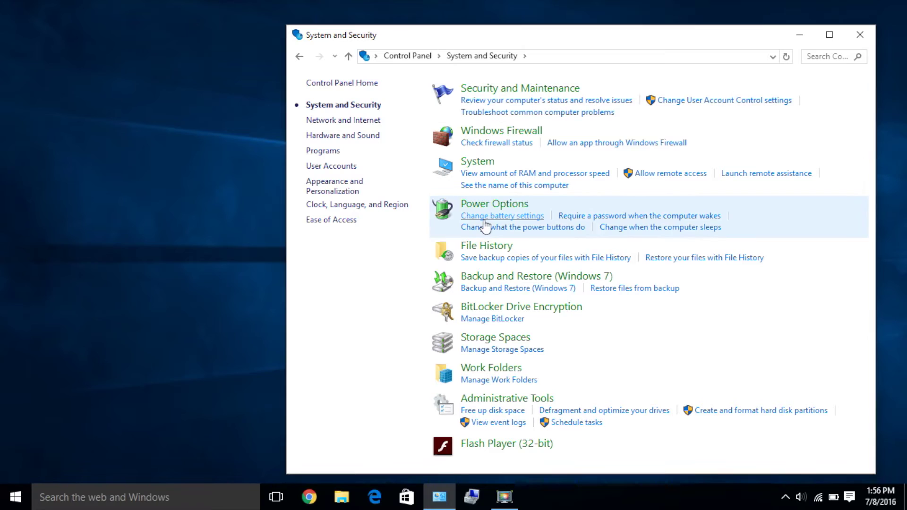
{"action": "left_click", "coordinate": [487, 323]}
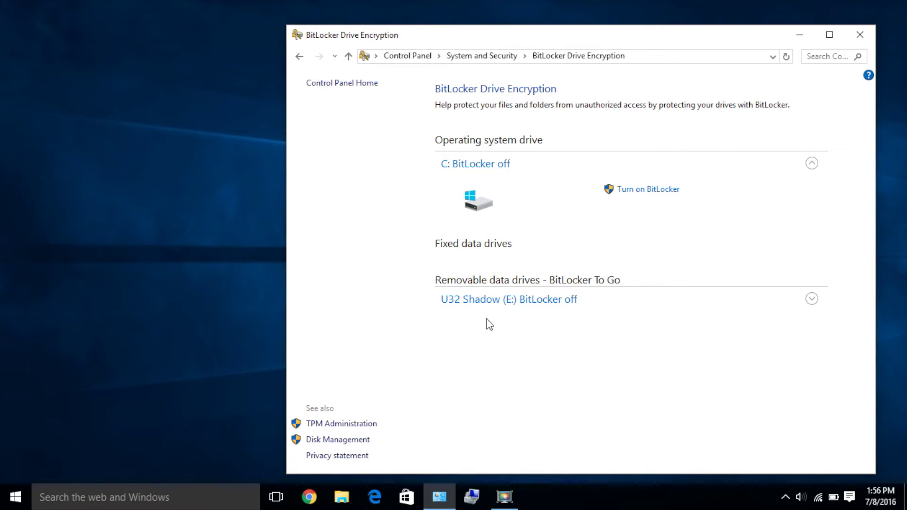
Turn on BitLocker for U32 Shadow (E:) with password unlocking, entering the password twice.
{"action": "left_click", "coordinate": [491, 304]}
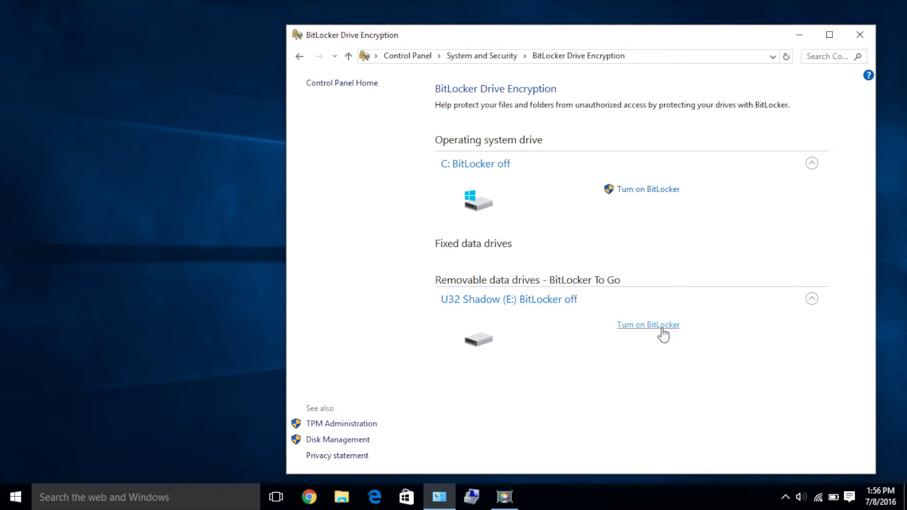
{"action": "left_click", "coordinate": [649, 325]}
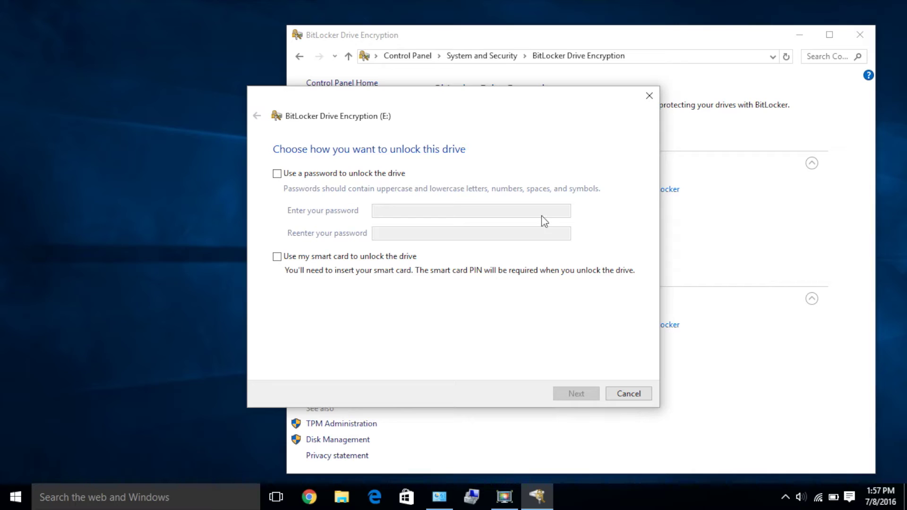
{"action": "left_click", "coordinate": [375, 175]}
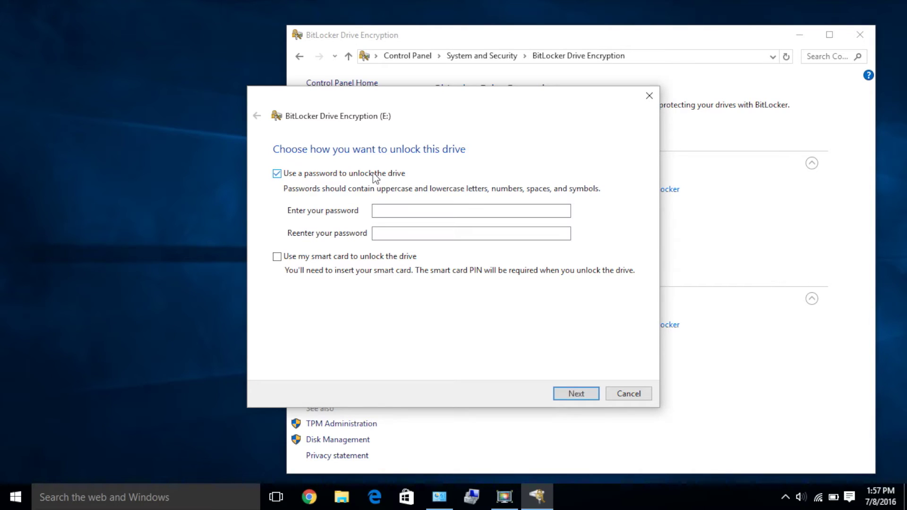
{"action": "left_click", "coordinate": [409, 211]}
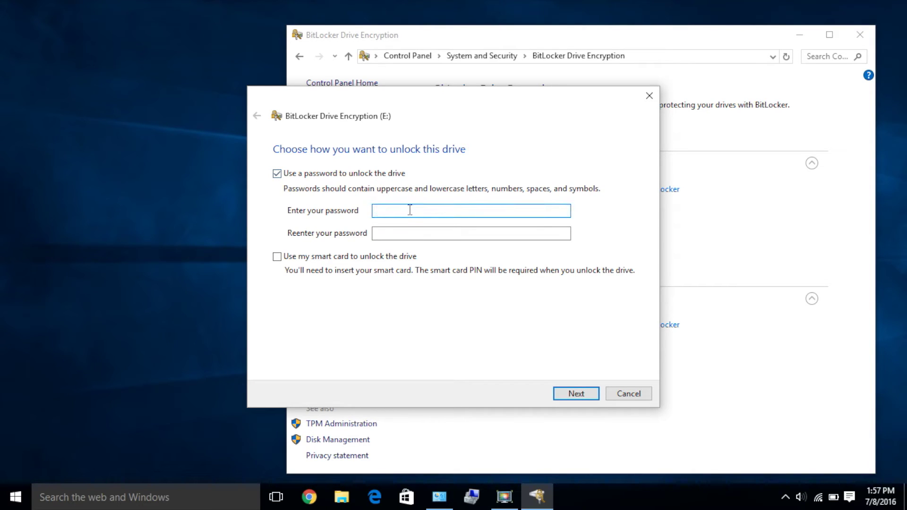
{"action": "type", "text": "*****"}
{"action": "type", "text": "*******"}
{"action": "key", "text": "Tab"}
{"action": "type", "text": "***********"}
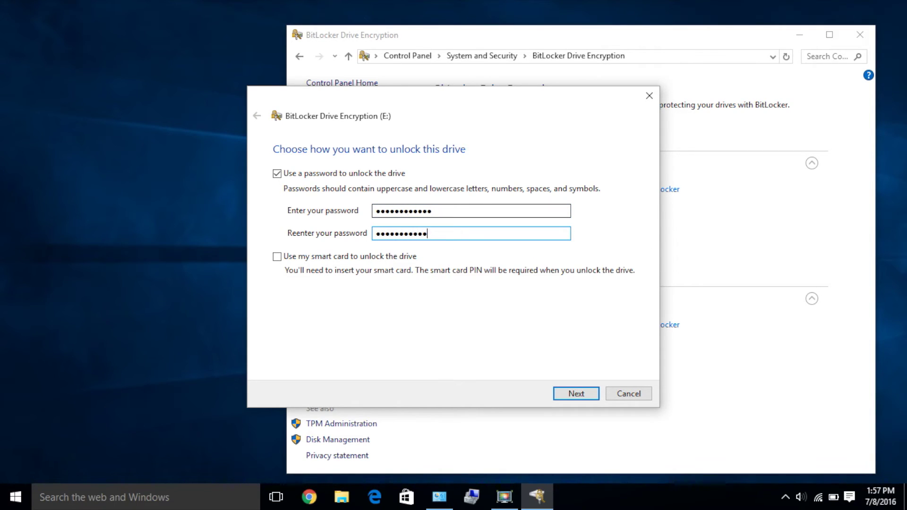
{"action": "type", "text": "*"}
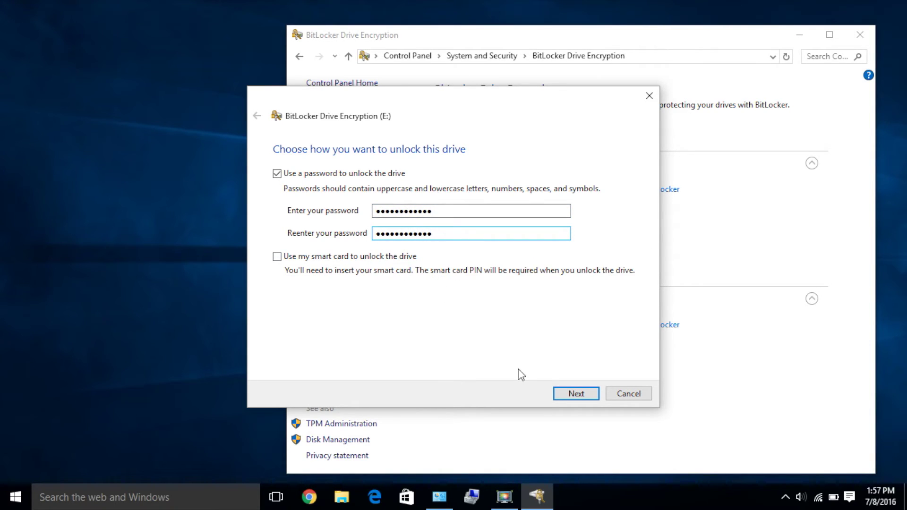
Back up the recovery key as a file in the Desktop's Bitlocker Key folder.
{"action": "left_click", "coordinate": [571, 393]}
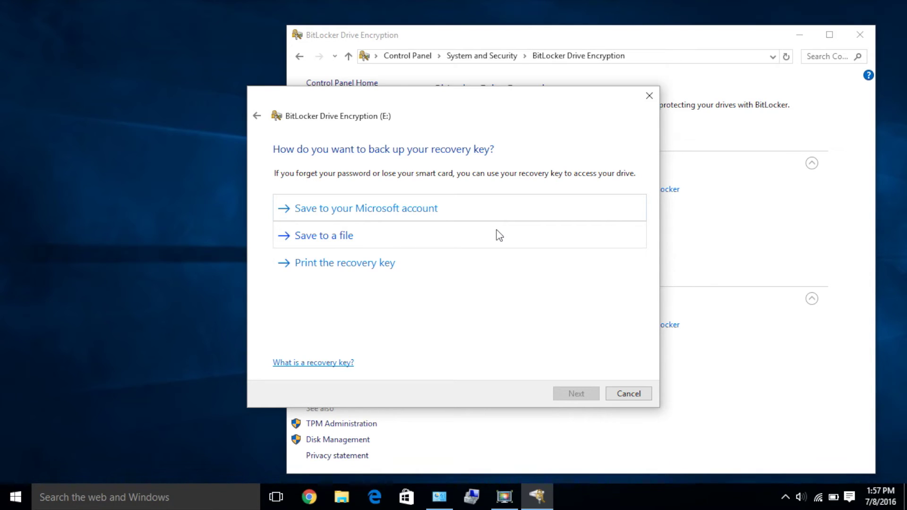
{"action": "left_click", "coordinate": [497, 236]}
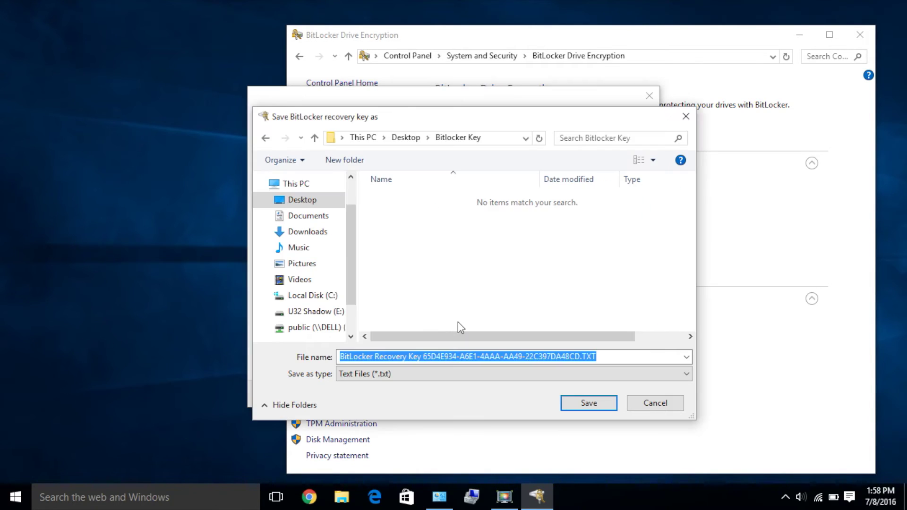
{"action": "left_click", "coordinate": [576, 405]}
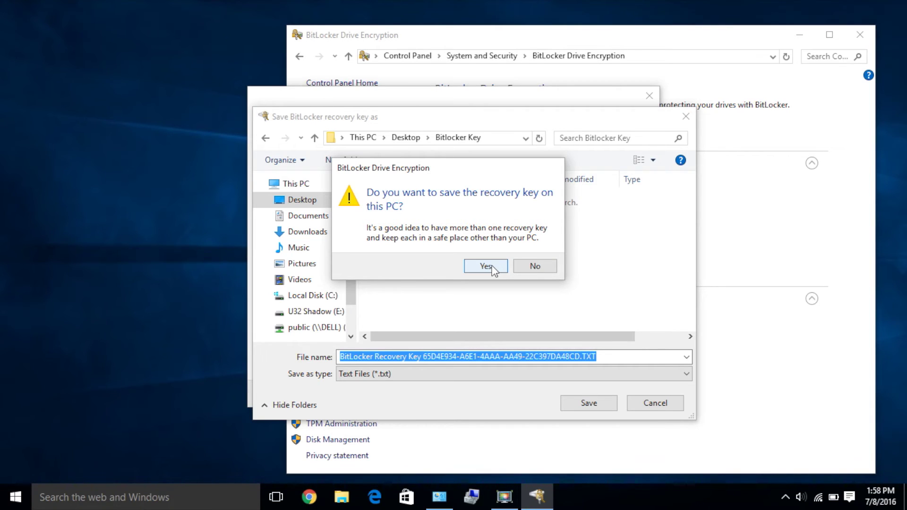
Confirm keeping the recovery key on this PC and move on to encryption scope.
{"action": "left_click", "coordinate": [492, 266]}
{"action": "left_click", "coordinate": [596, 394]}
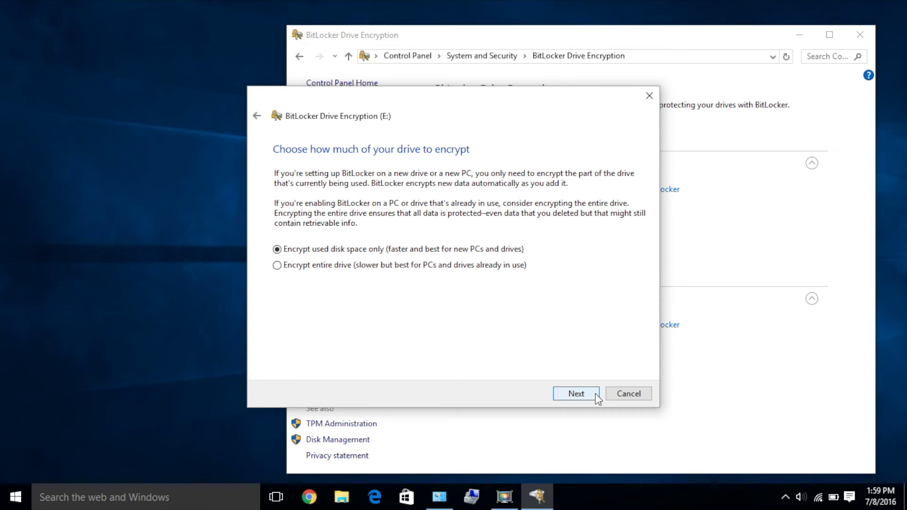
Keep 'Encrypt used disk space only' and Compatible mode for drive E:.
{"action": "left_click", "coordinate": [595, 396]}
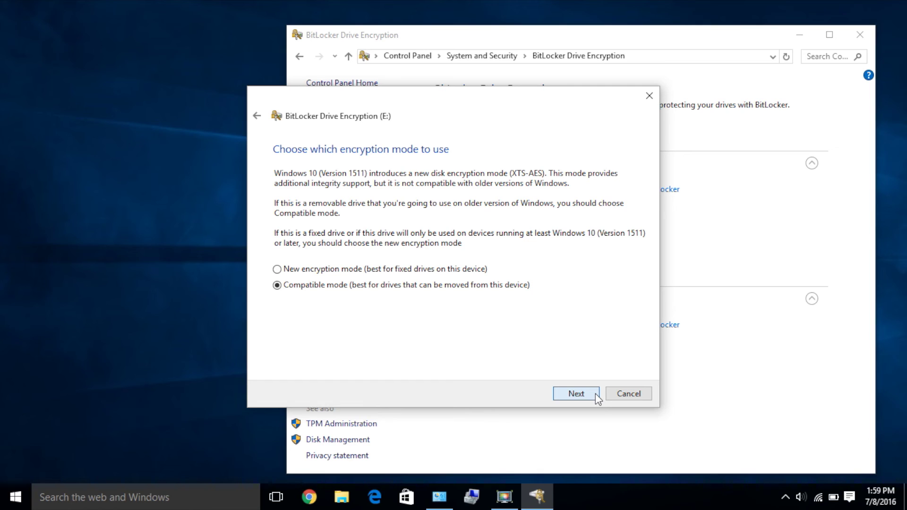
{"action": "left_click", "coordinate": [595, 394]}
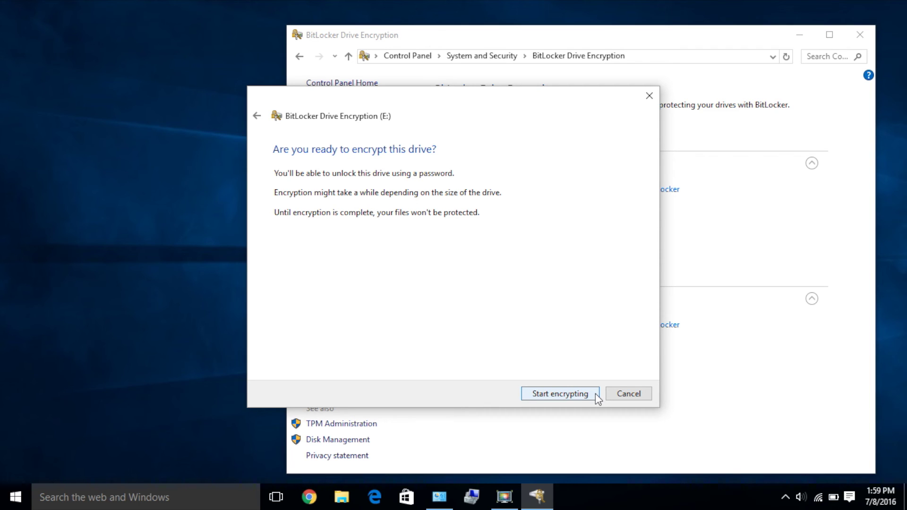
Encrypt U32 Shadow (E:) and close the 'Encryption of E: is complete' message.
{"action": "left_click", "coordinate": [596, 393]}
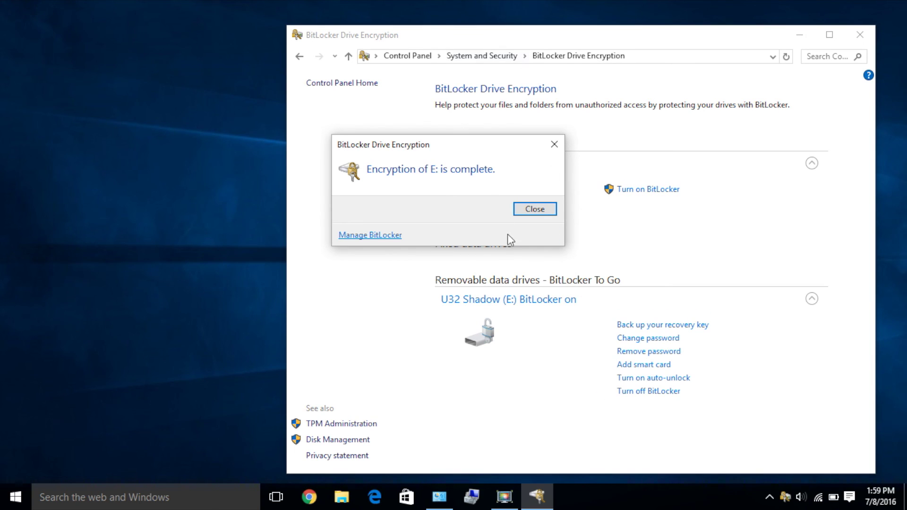
{"action": "left_click", "coordinate": [532, 212]}
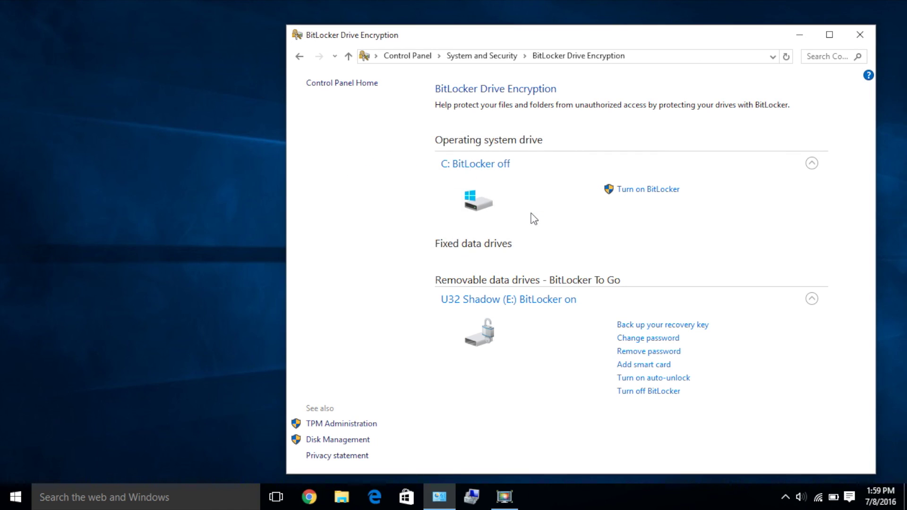